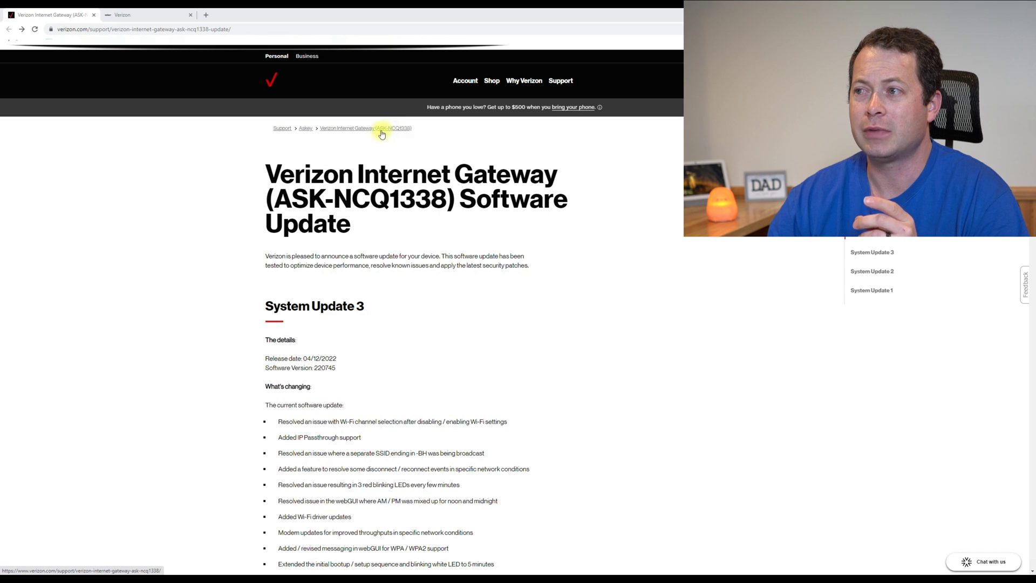
Step: Highlight the ASK-NCQ1338 model designation in the software update page's main heading
{"action": "left_click_drag", "start_coordinate": [276, 201], "coordinate": [322, 200]}
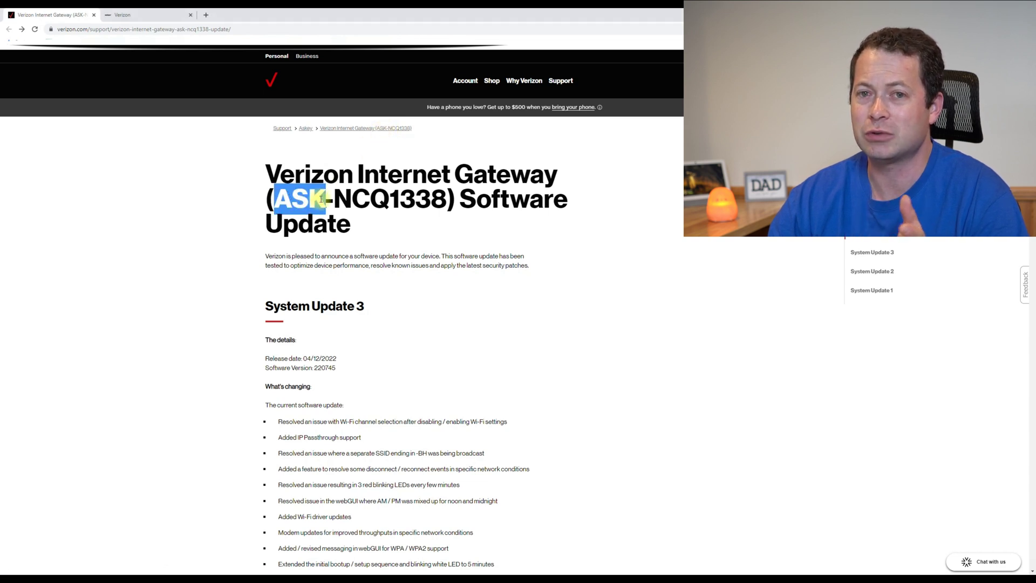
{"action": "left_click_drag", "start_coordinate": [321, 199], "coordinate": [448, 199]}
{"action": "left_click", "coordinate": [335, 198]}
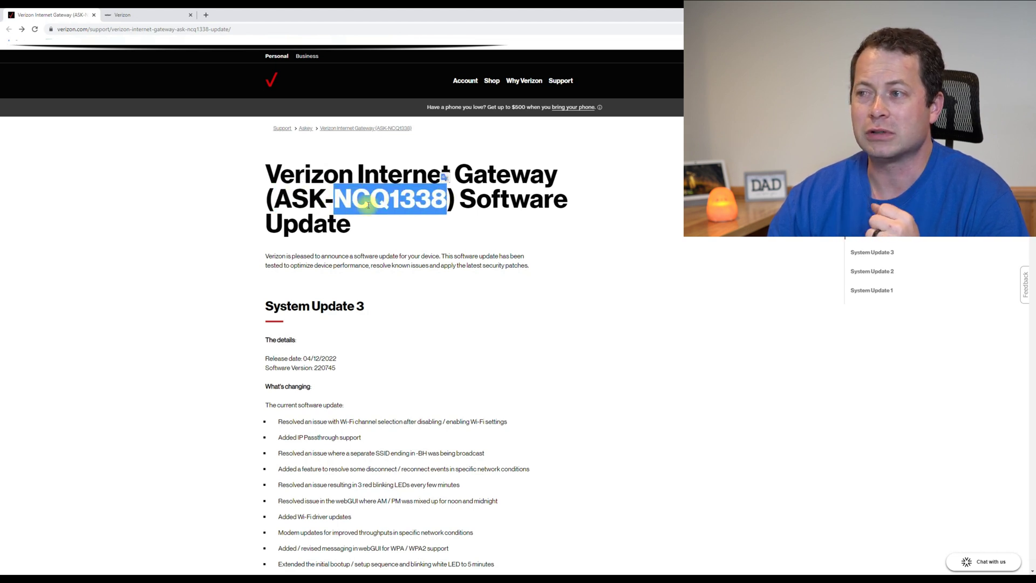
{"action": "left_click", "coordinate": [408, 223]}
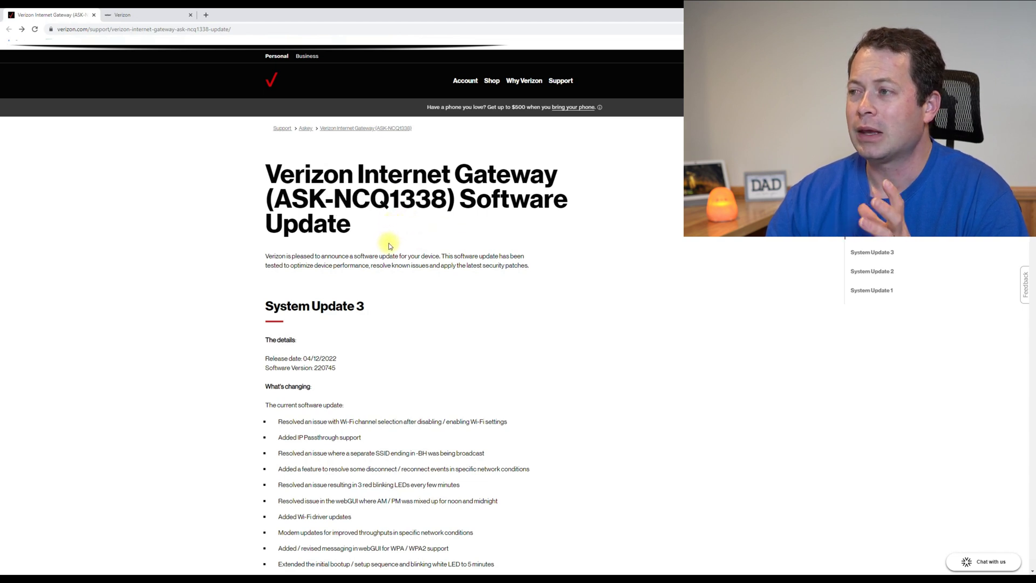
Step: Review the System Update 3 release notes, highlighting the Wi-Fi channel, IP Passthrough, SSID and disconnect/reconnect items
{"action": "scroll", "coordinate": [387, 240], "scroll_direction": "down", "scroll_amount": 1}
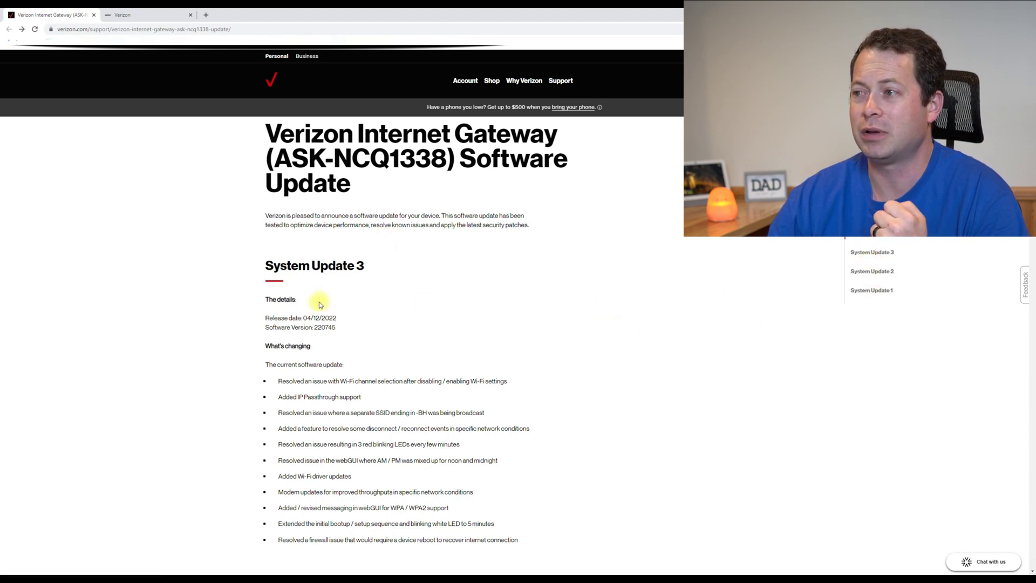
{"action": "scroll", "coordinate": [319, 302], "scroll_direction": "down", "scroll_amount": 2}
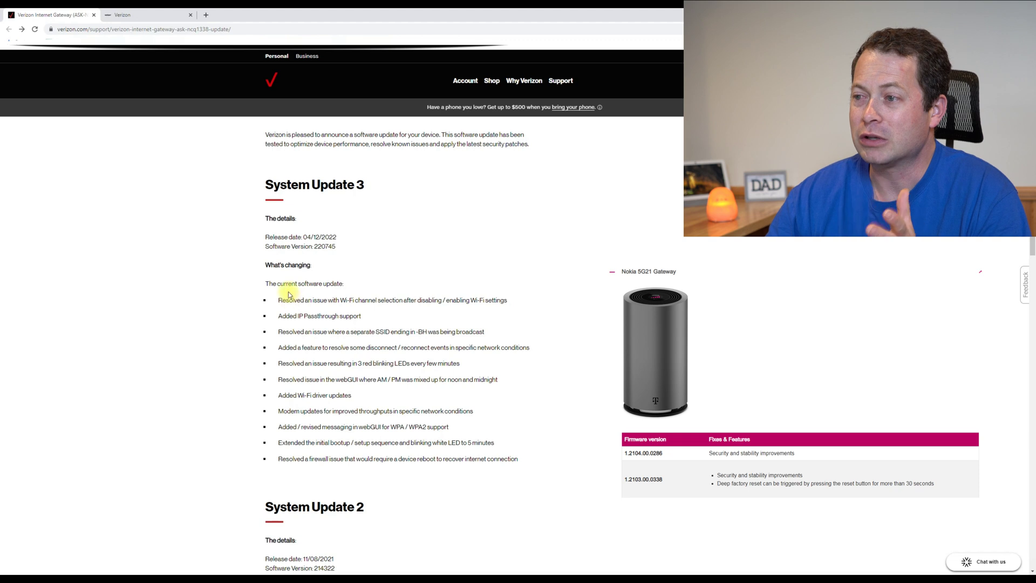
{"action": "left_click_drag", "start_coordinate": [301, 300], "coordinate": [463, 300]}
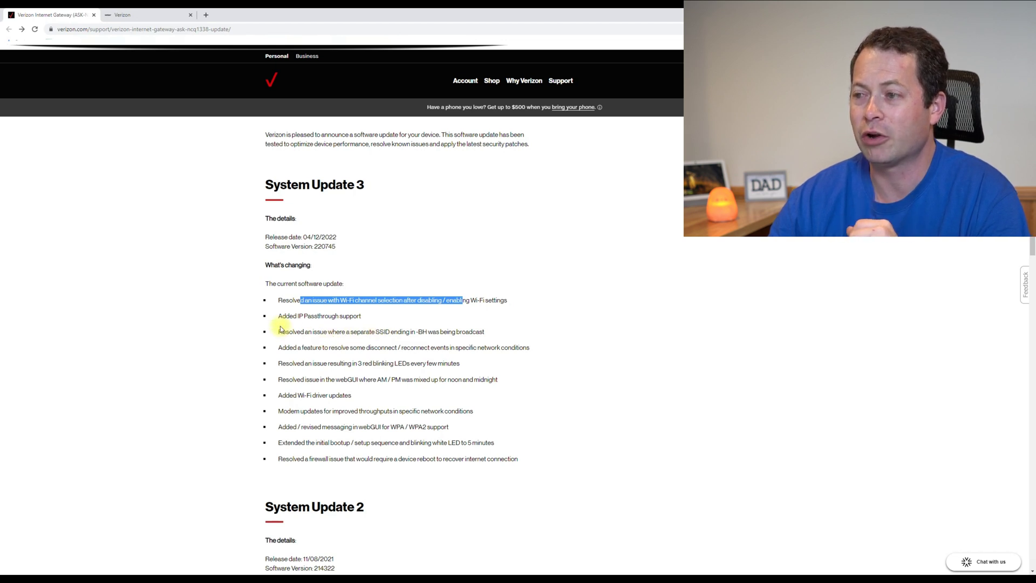
{"action": "left_click_drag", "start_coordinate": [279, 317], "coordinate": [380, 312]}
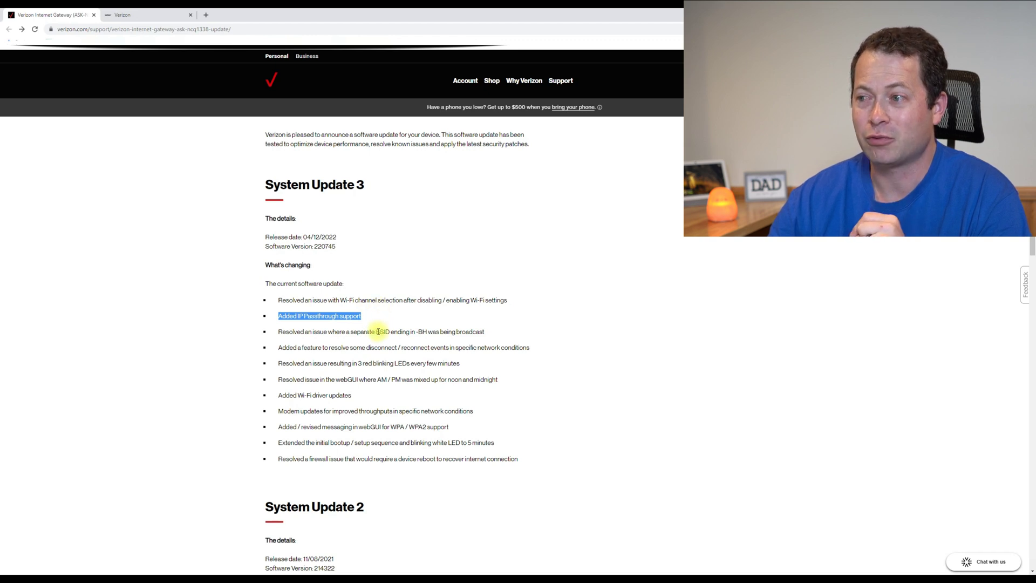
{"action": "left_click", "coordinate": [294, 332]}
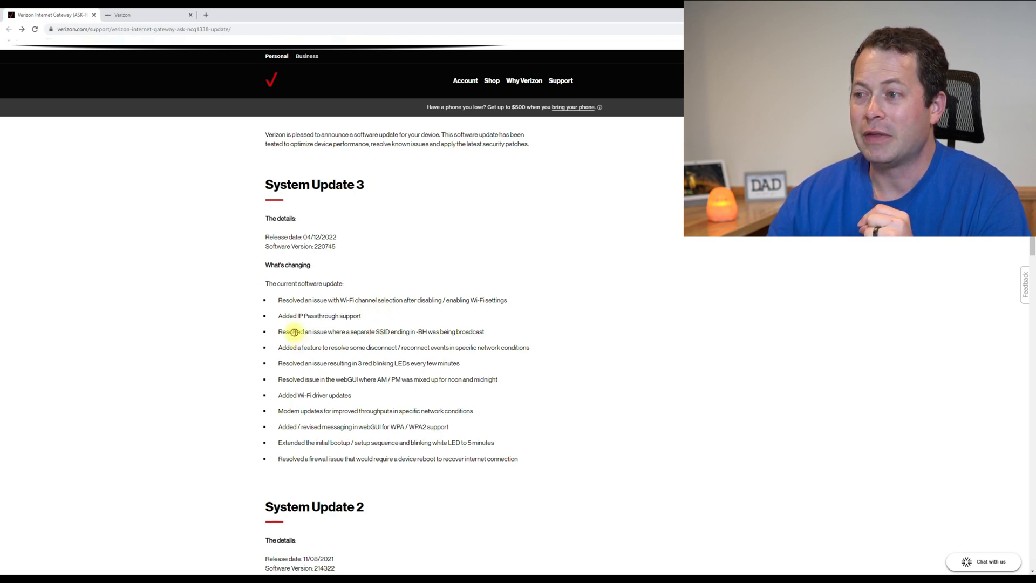
{"action": "left_click_drag", "start_coordinate": [294, 332], "coordinate": [401, 332]}
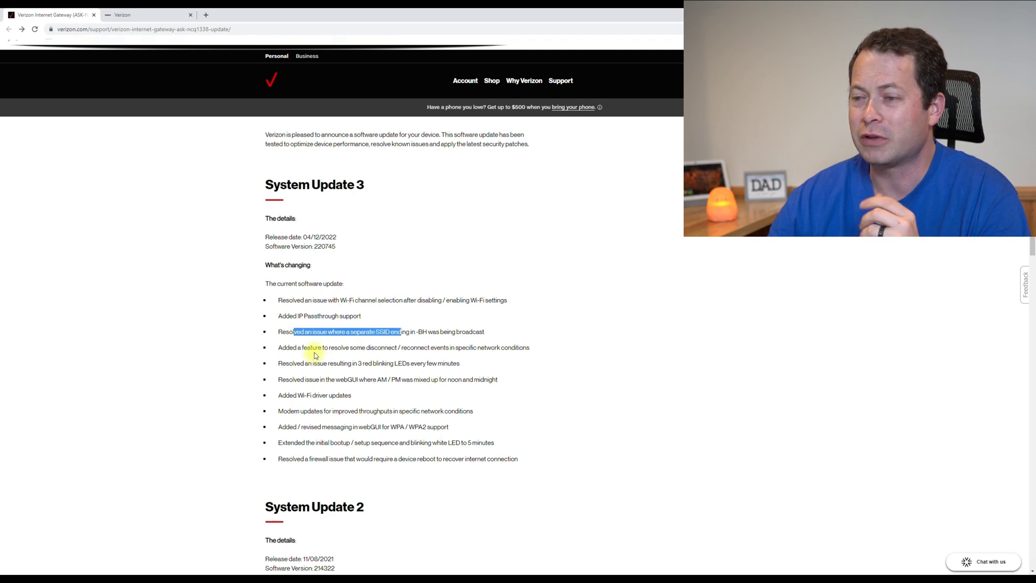
{"action": "left_click_drag", "start_coordinate": [316, 349], "coordinate": [524, 348]}
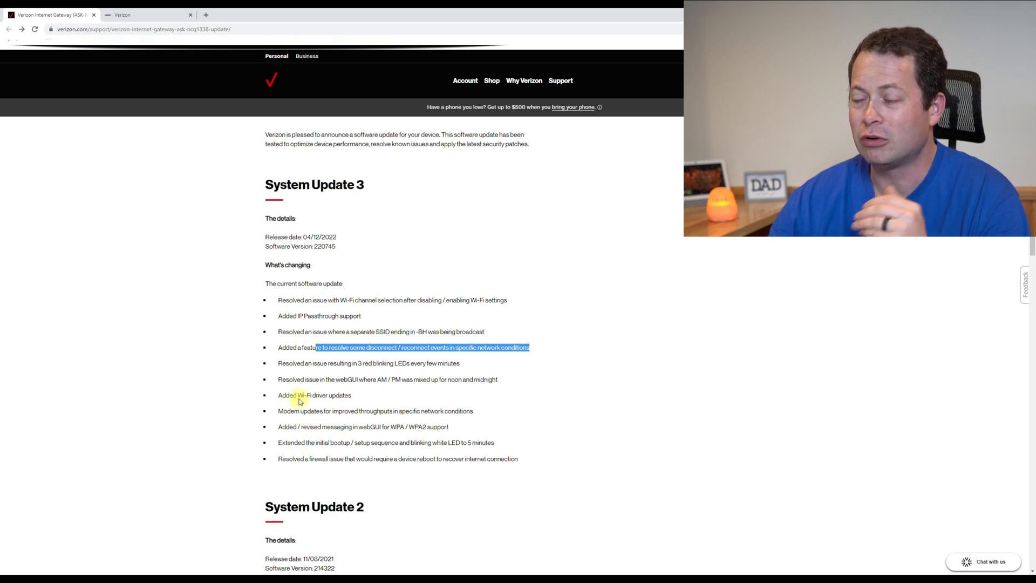
{"action": "left_click_drag", "start_coordinate": [293, 317], "coordinate": [364, 324]}
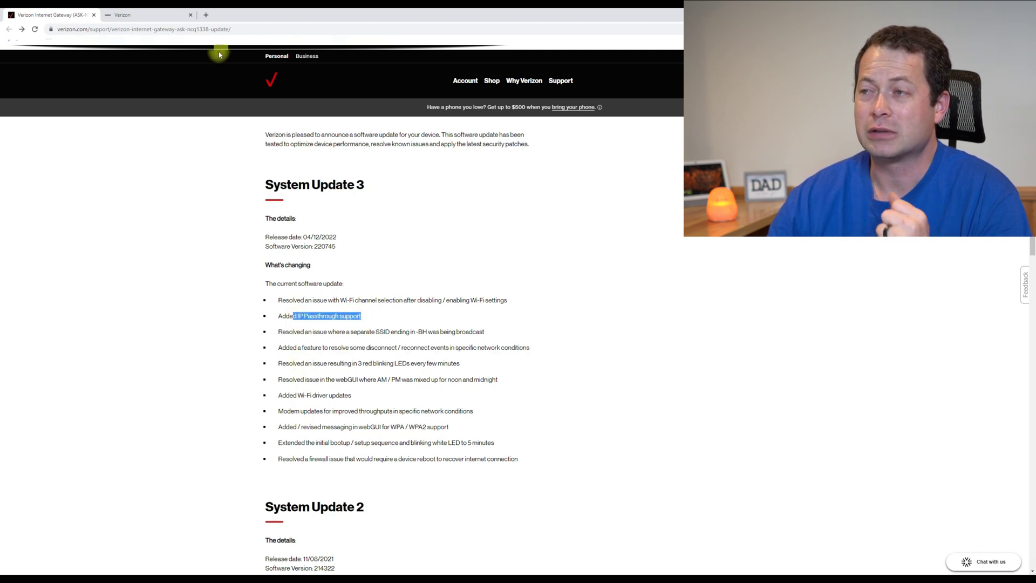
Step: Go to the Verizon Internet Gateway login page at 192.168.12.1 and sign in with the admin password
{"action": "left_click", "coordinate": [140, 16]}
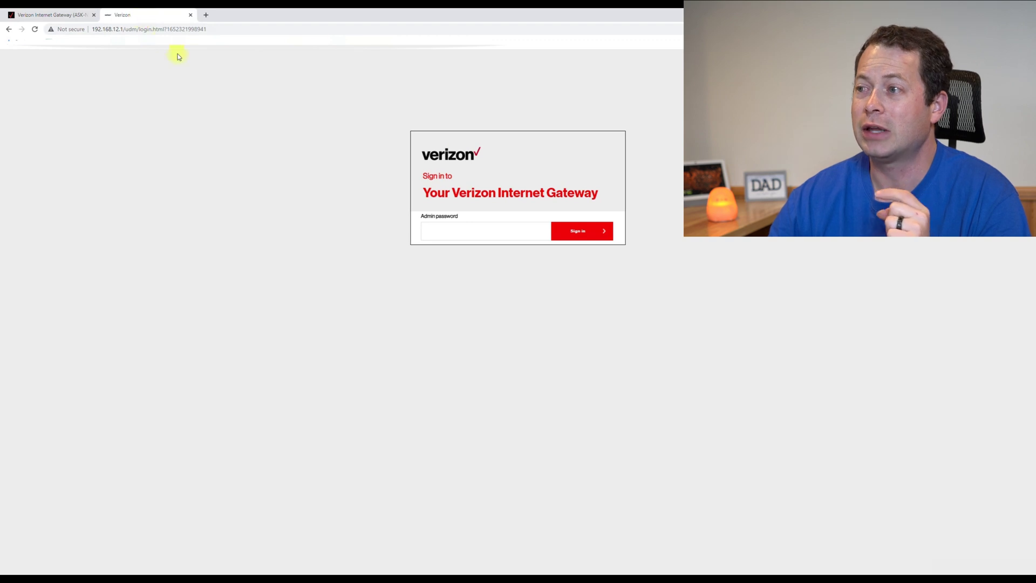
{"action": "left_click_drag", "start_coordinate": [94, 28], "coordinate": [126, 29]}
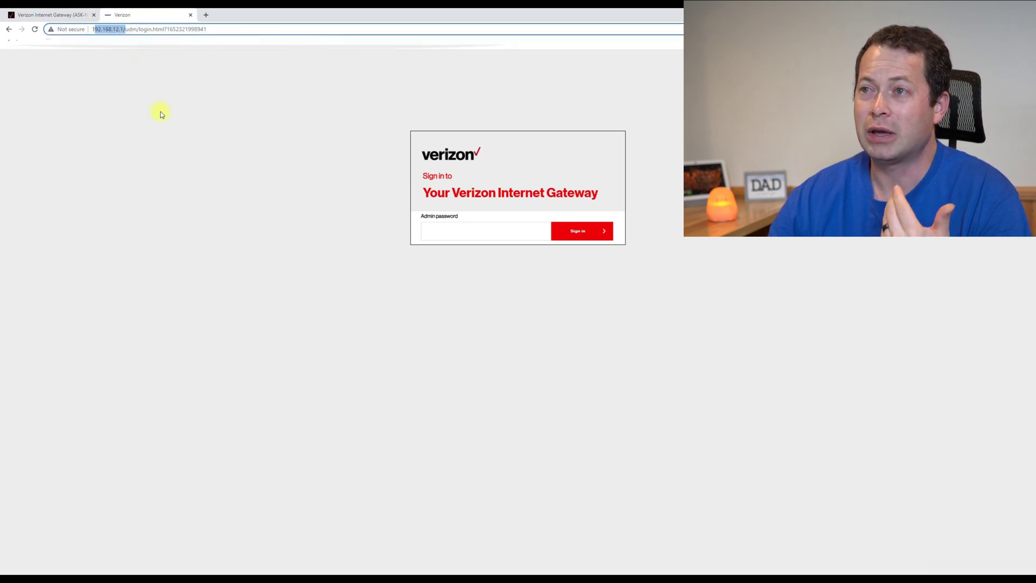
{"action": "left_click", "coordinate": [451, 225]}
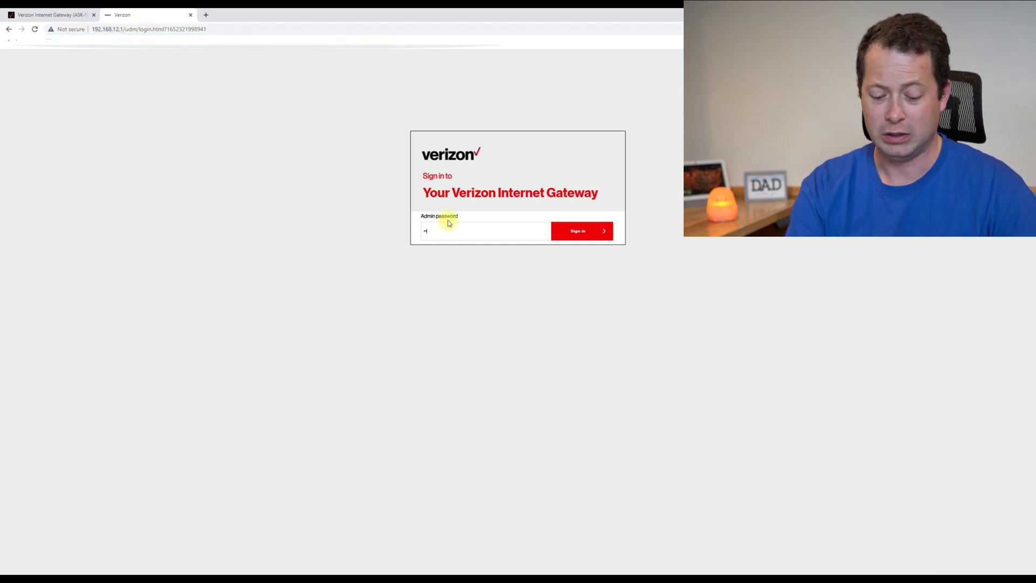
{"action": "key", "text": "Return"}
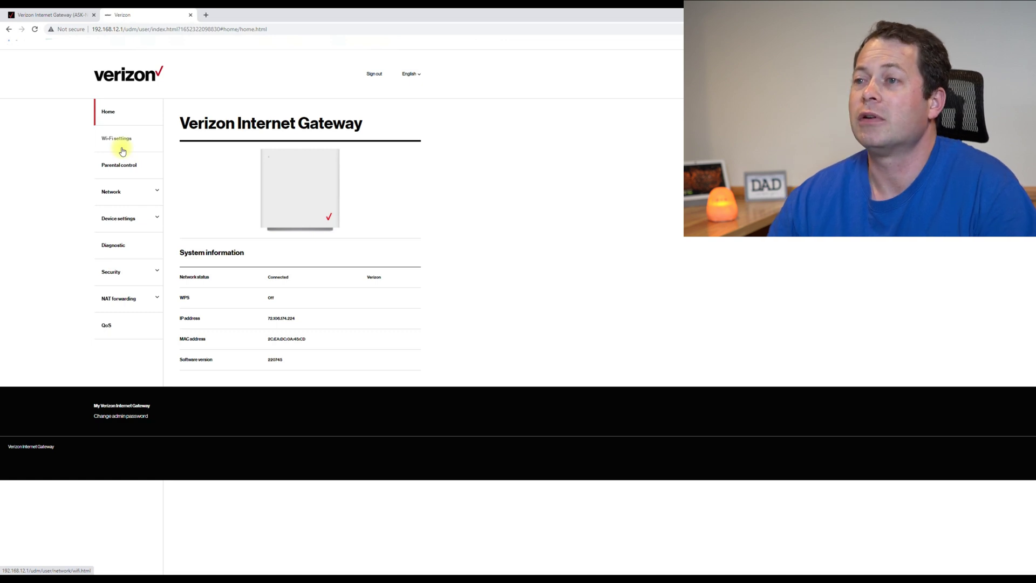
Step: Open the gateway's LAN settings within the Network section
{"action": "left_click", "coordinate": [121, 148]}
{"action": "left_click", "coordinate": [119, 161]}
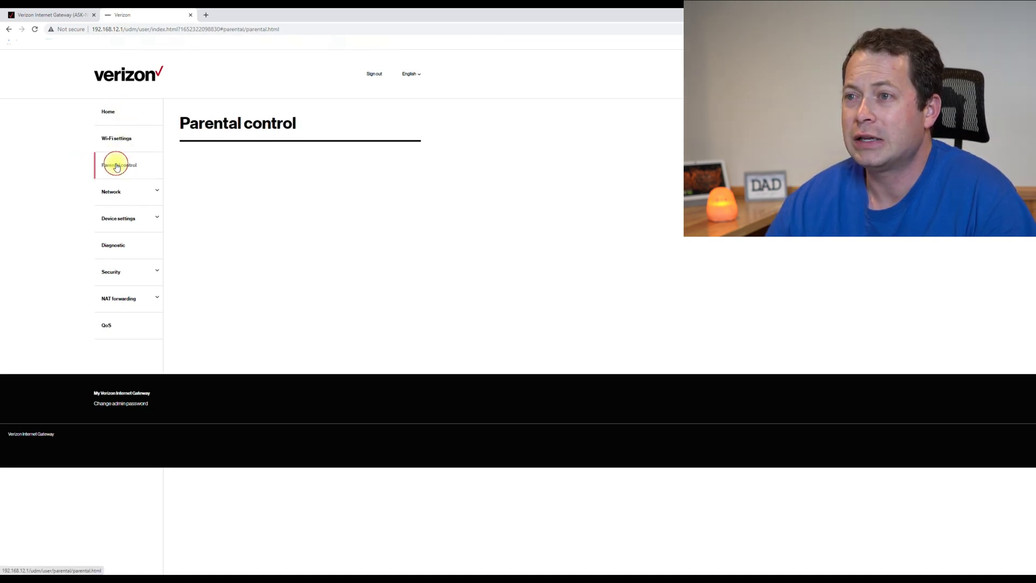
{"action": "left_click", "coordinate": [114, 192]}
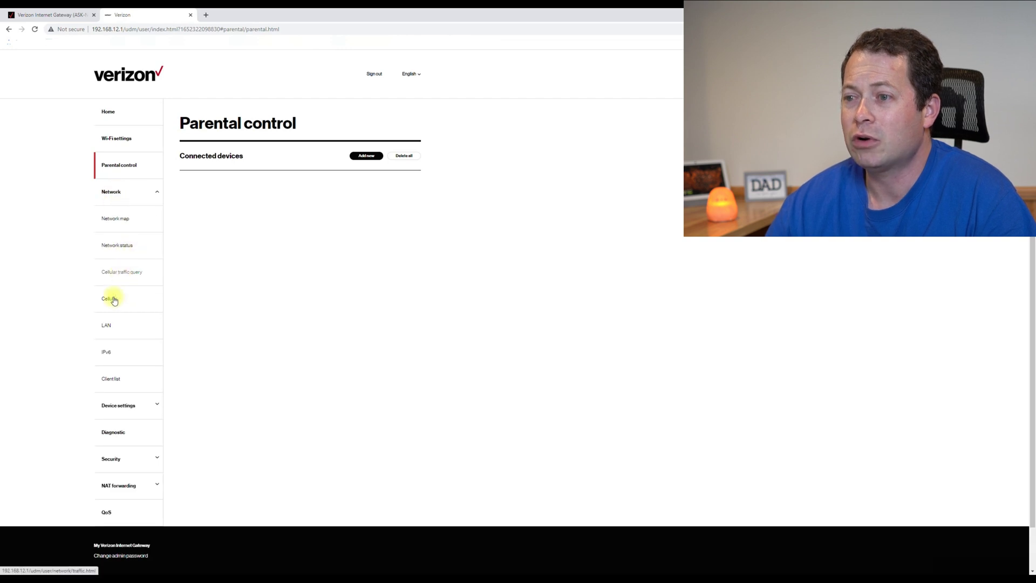
{"action": "left_click", "coordinate": [109, 328]}
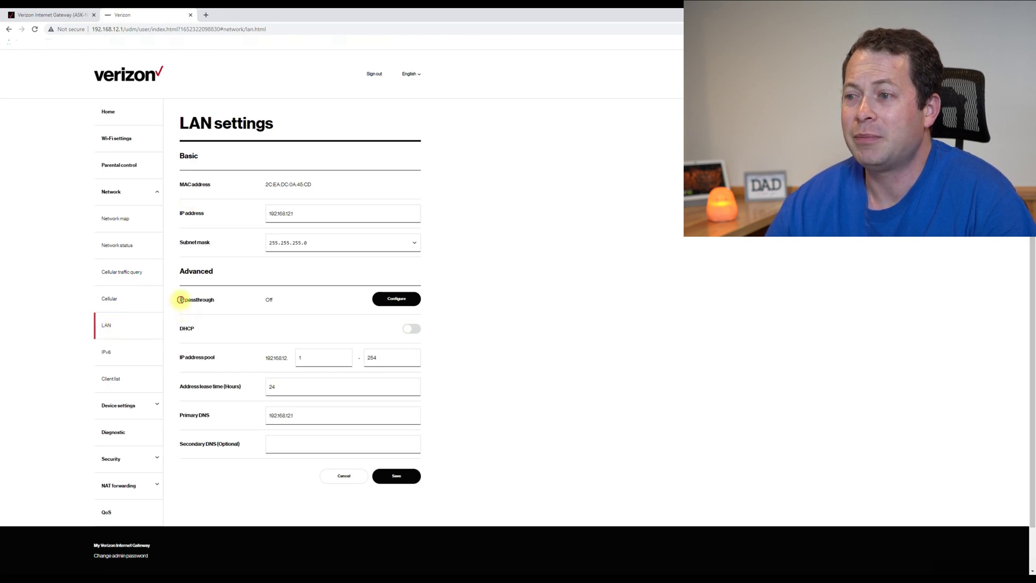
Step: Open the IP passthrough configuration in the advanced LAN settings and switch IP passthrough on
{"action": "left_click_drag", "start_coordinate": [181, 299], "coordinate": [217, 301]}
{"action": "left_click", "coordinate": [216, 311]}
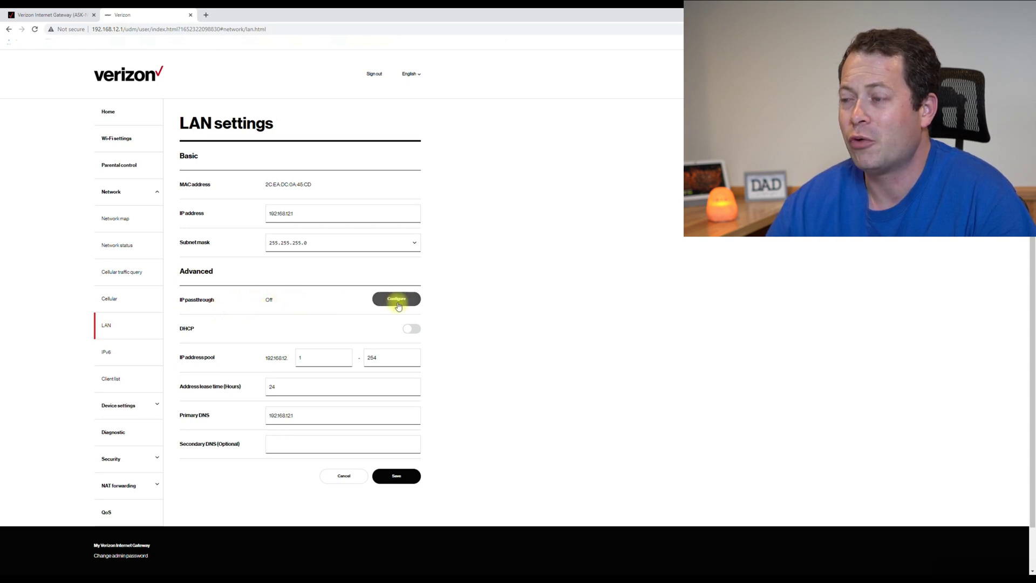
{"action": "left_click", "coordinate": [382, 307]}
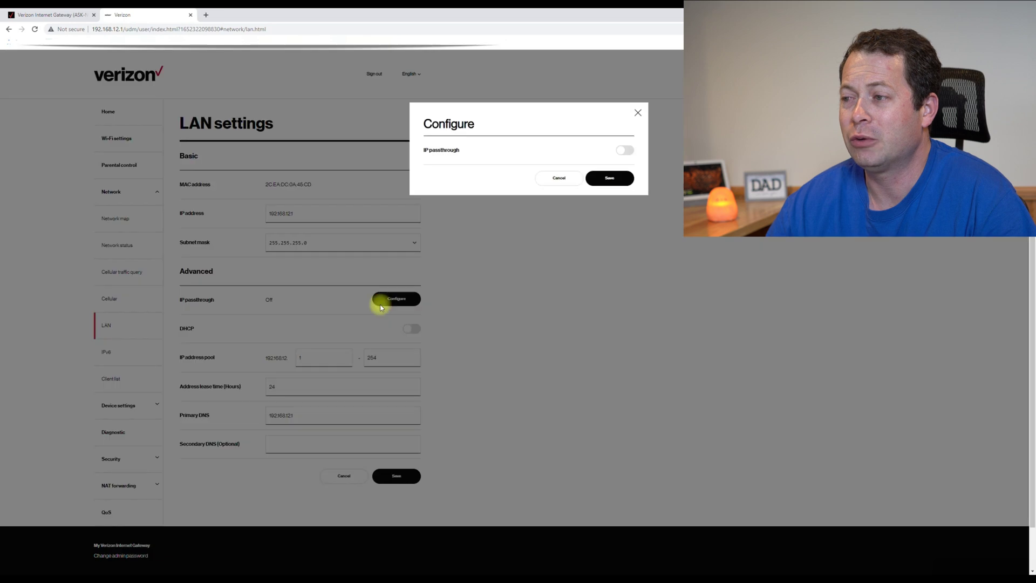
{"action": "left_click", "coordinate": [624, 150]}
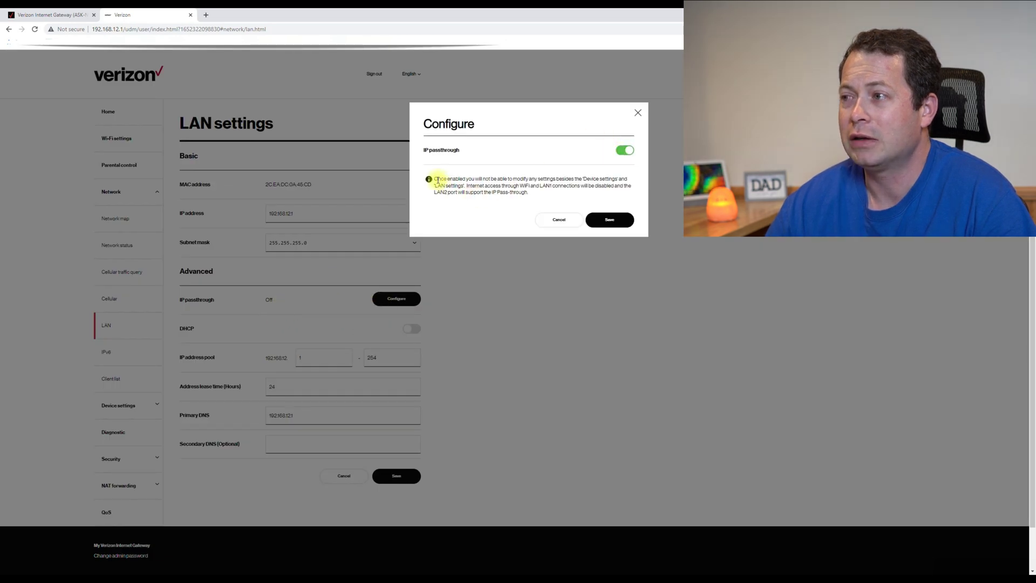
Step: Read the IP passthrough notice about modifiable settings, WiFi and LAN1 access, and the LAN2 port
{"action": "left_click_drag", "start_coordinate": [438, 180], "coordinate": [546, 179]}
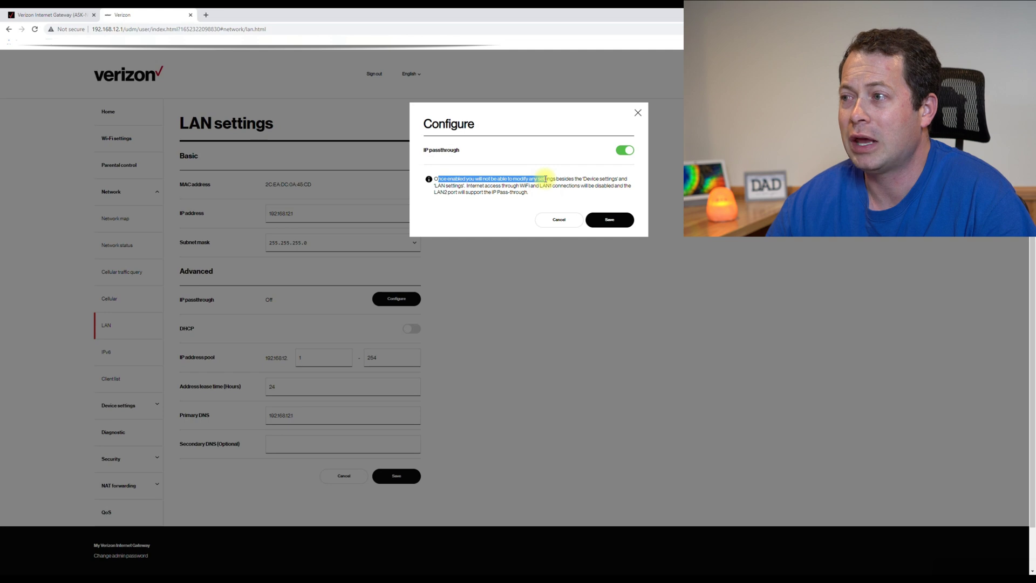
{"action": "left_click", "coordinate": [516, 187]}
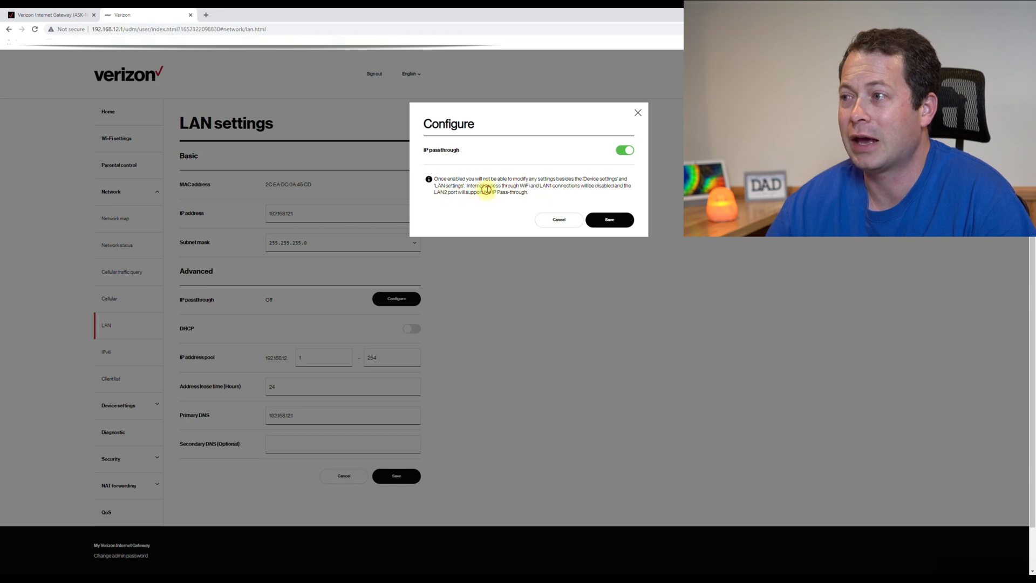
{"action": "left_click_drag", "start_coordinate": [486, 190], "coordinate": [532, 186]}
{"action": "left_click", "coordinate": [531, 186]}
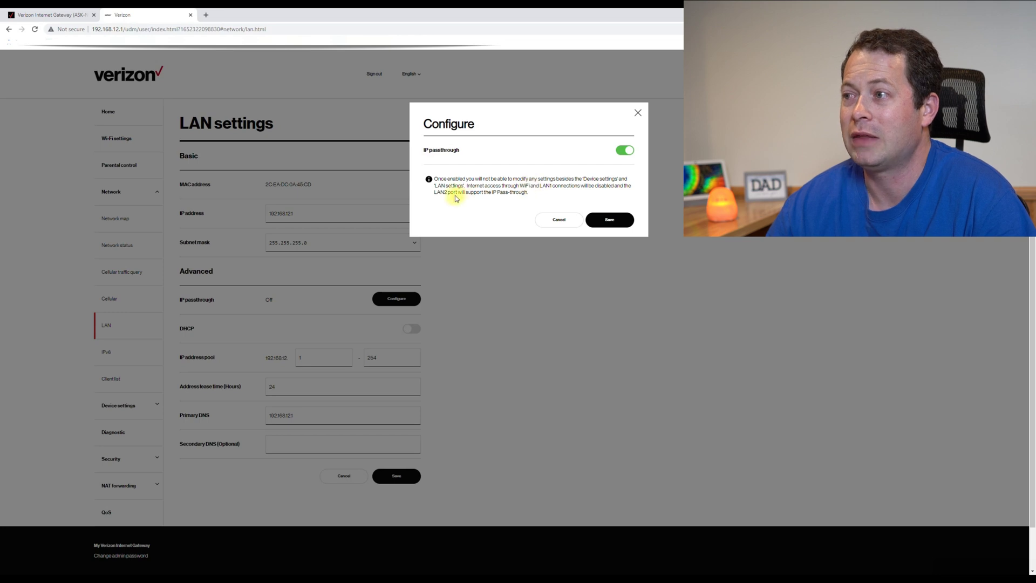
{"action": "left_click_drag", "start_coordinate": [447, 193], "coordinate": [532, 194]}
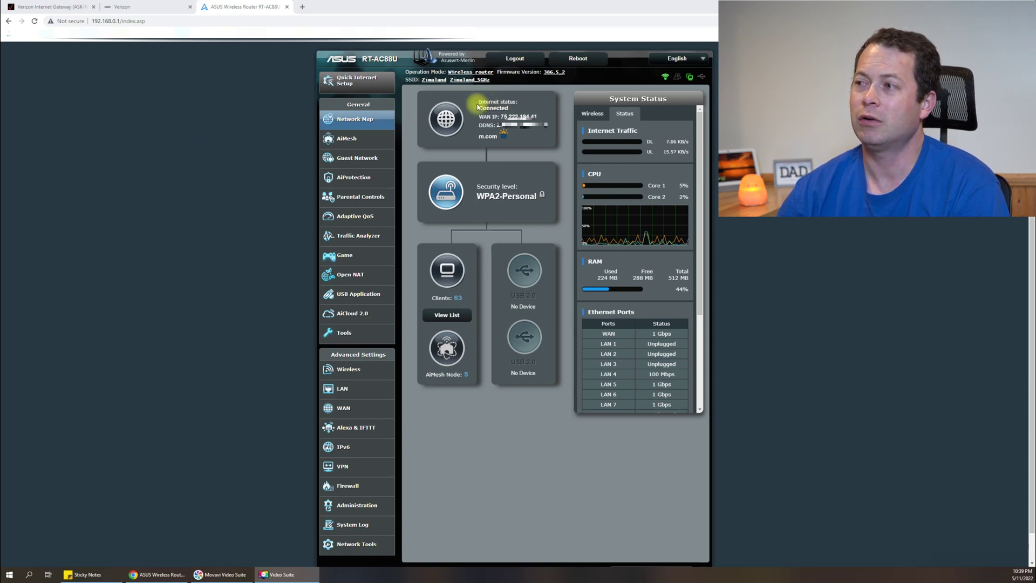
Step: Check the internet status, WAN IP and DDNS entries on the ASUS RT-AC88U router's network map
{"action": "left_click_drag", "start_coordinate": [479, 99], "coordinate": [493, 118]}
{"action": "left_click", "coordinate": [492, 118]}
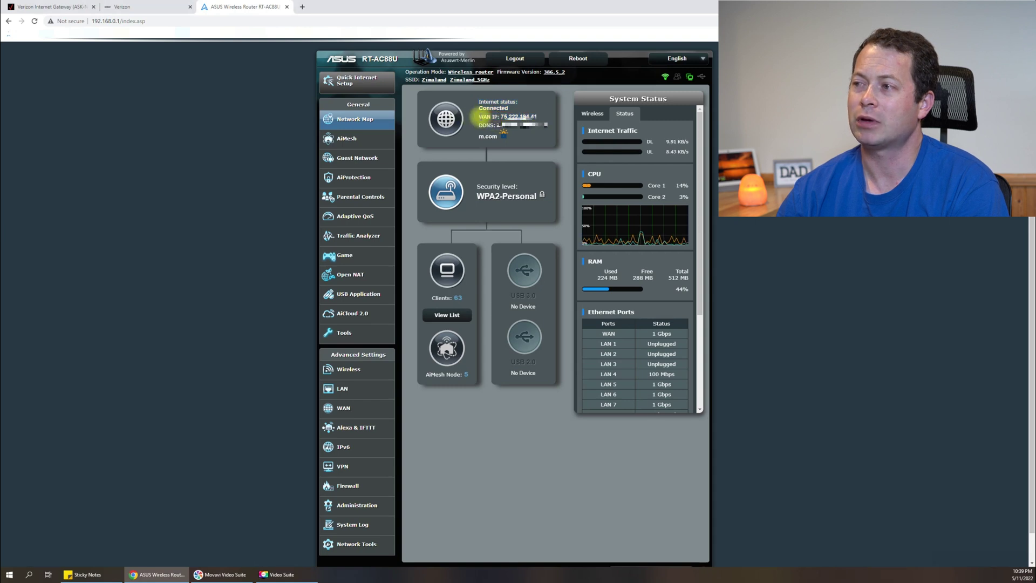
{"action": "left_click_drag", "start_coordinate": [479, 118], "coordinate": [543, 117]}
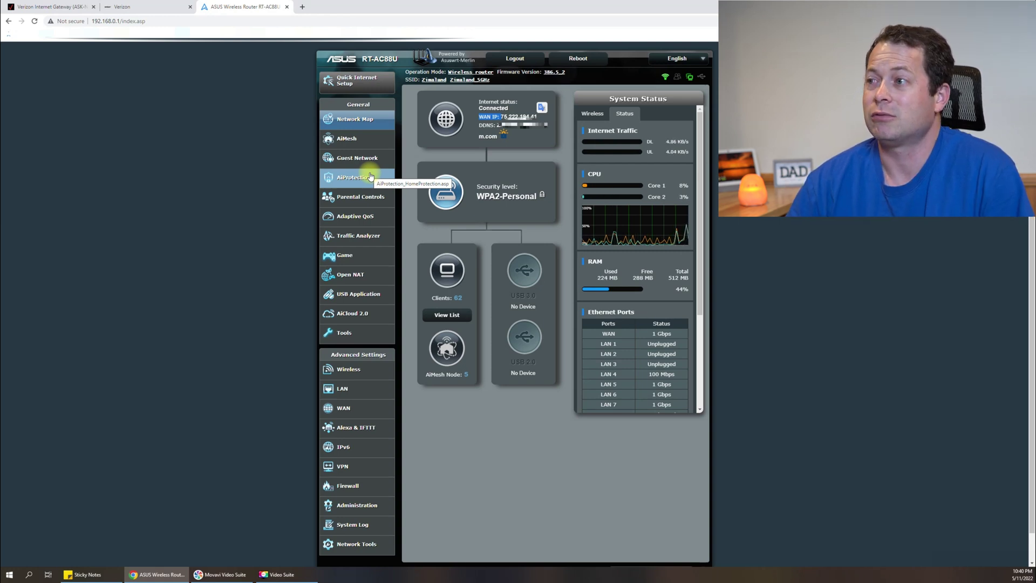
{"action": "left_click", "coordinate": [482, 123]}
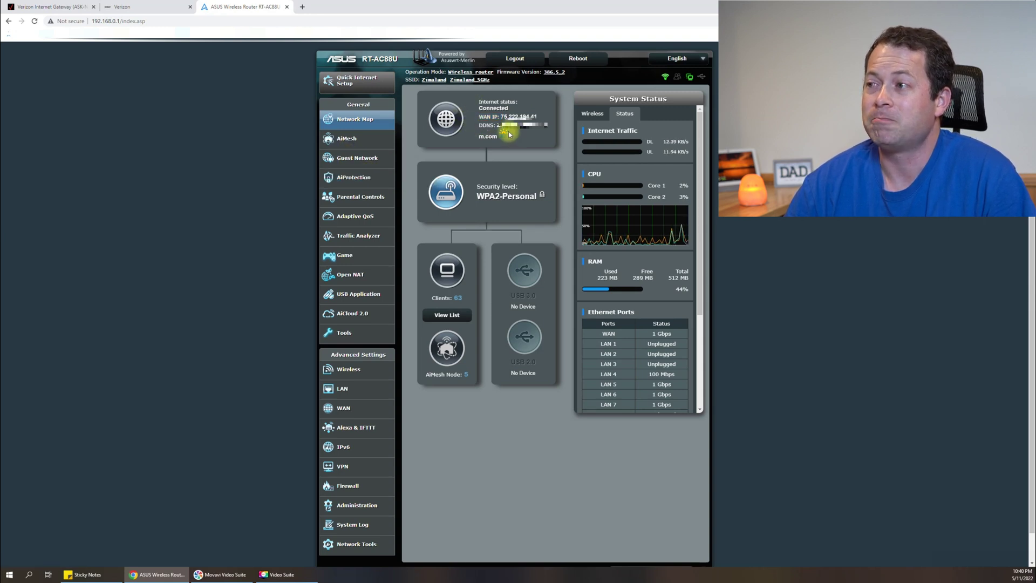
{"action": "left_click_drag", "start_coordinate": [495, 116], "coordinate": [499, 128]}
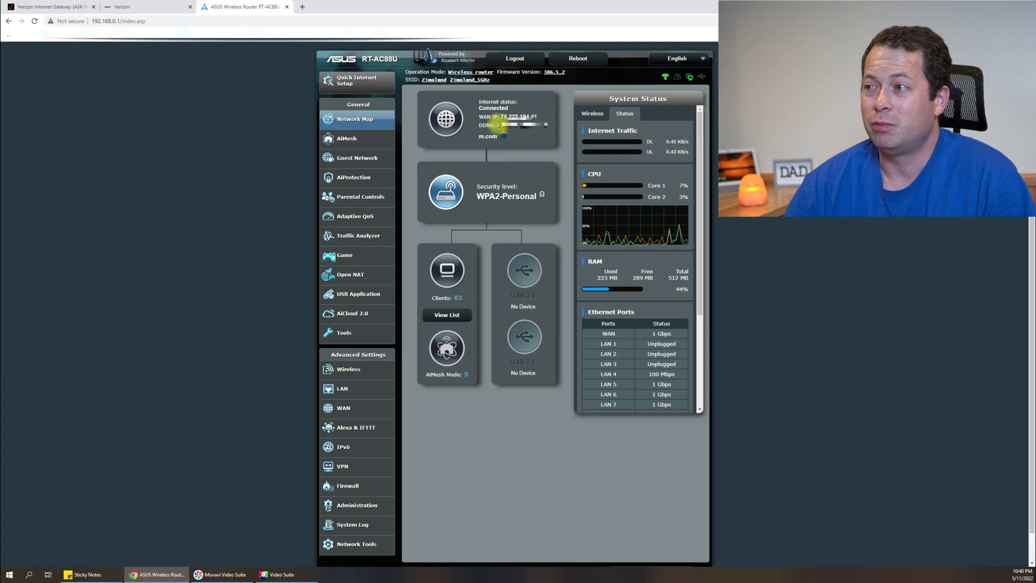